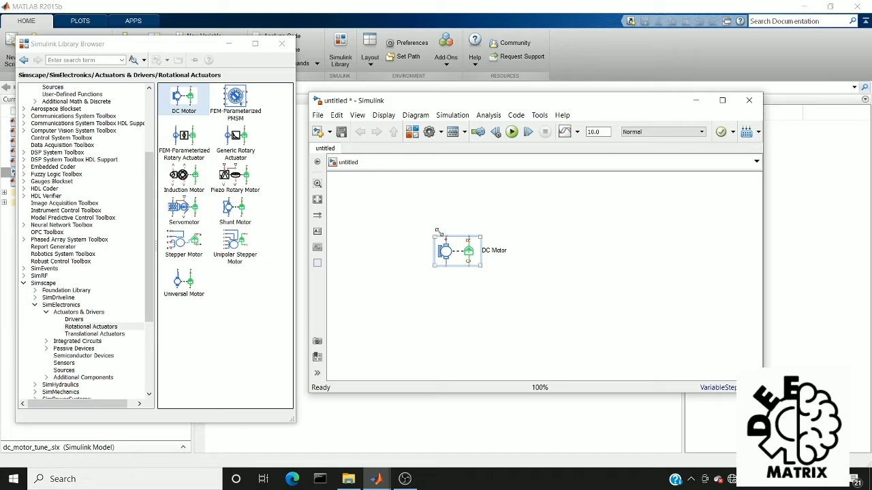
Attach a Mechanical Rotational Reference block to the DC Motor's C port
click(453, 279)
click(478, 261)
click(468, 267)
drag(469, 268, 470, 282)
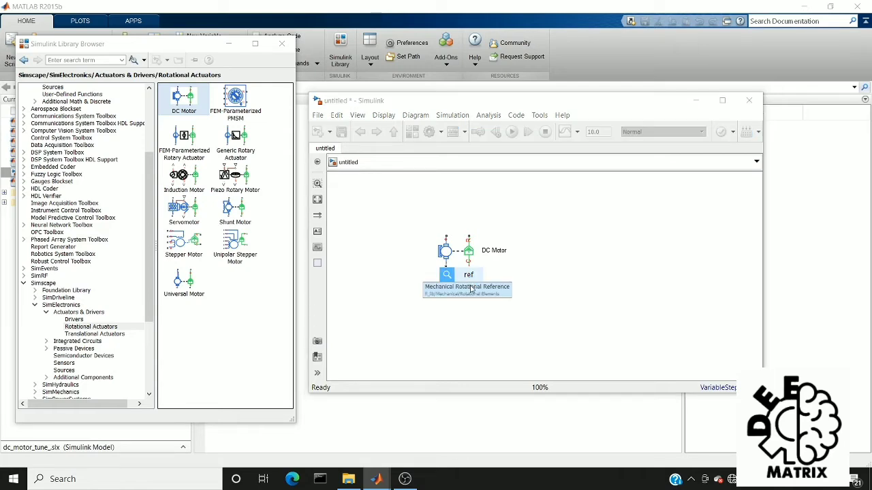
click(470, 288)
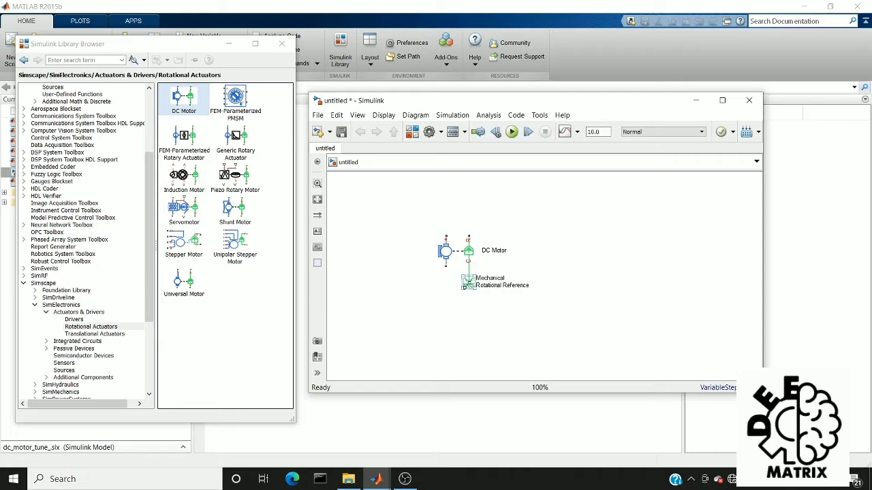
Attach an Electrical Reference block below the DC Motor's negative electrical terminal
click(446, 266)
drag(446, 267, 446, 307)
double_click(446, 306)
text(ref)
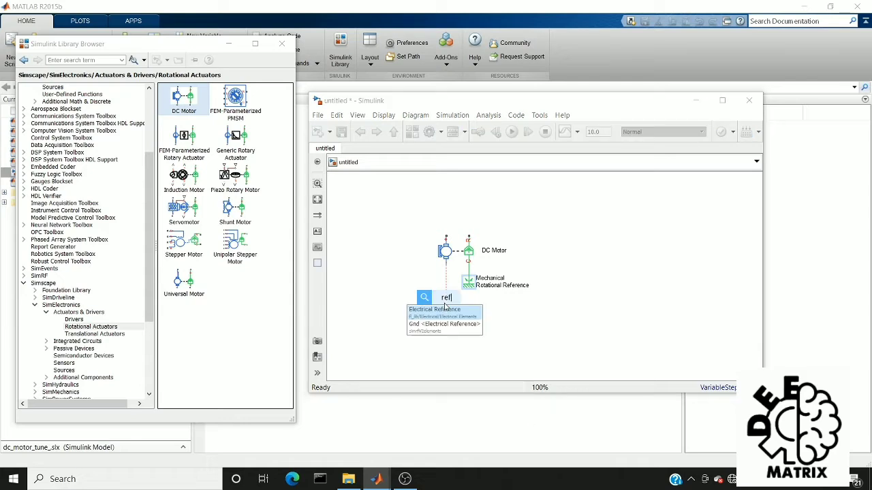
click(446, 309)
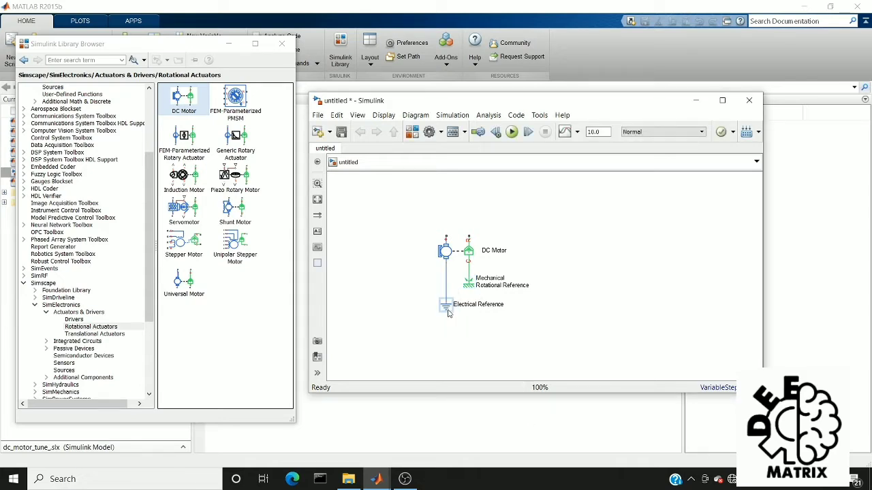
Place a Controlled Voltage Source from Simscape's Foundation Library left of the DC Motor and wire it to the motor's positive terminal and ground line
click(444, 235)
click(35, 290)
click(35, 290)
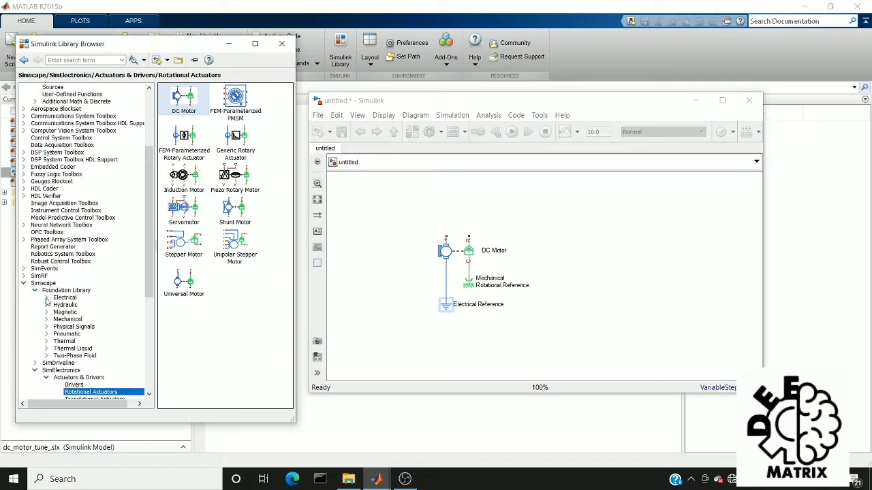
click(46, 299)
click(86, 313)
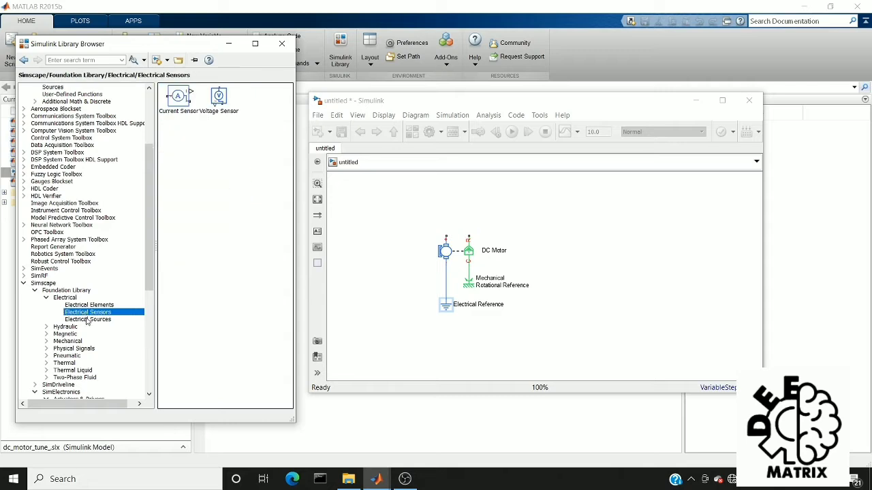
click(87, 320)
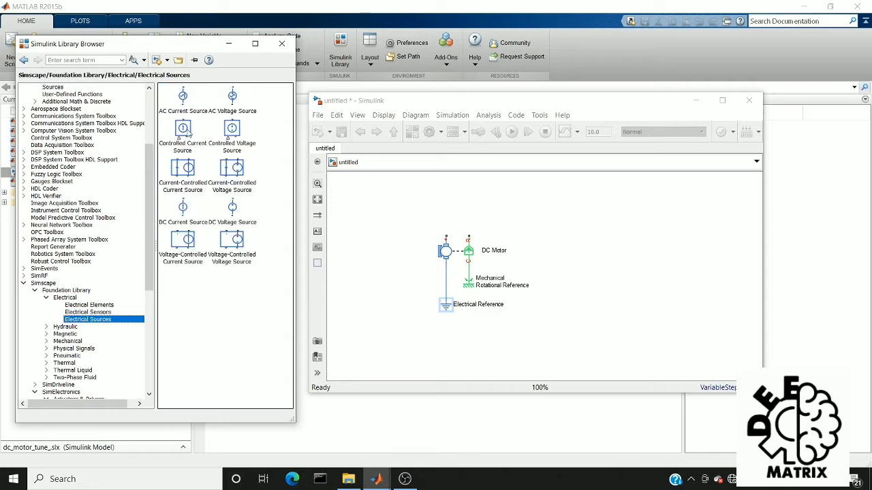
click(188, 132)
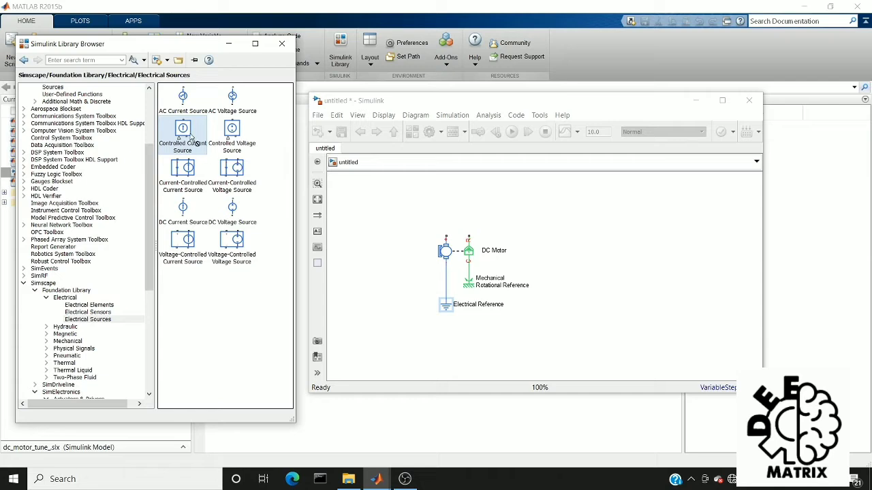
drag(235, 138, 375, 285)
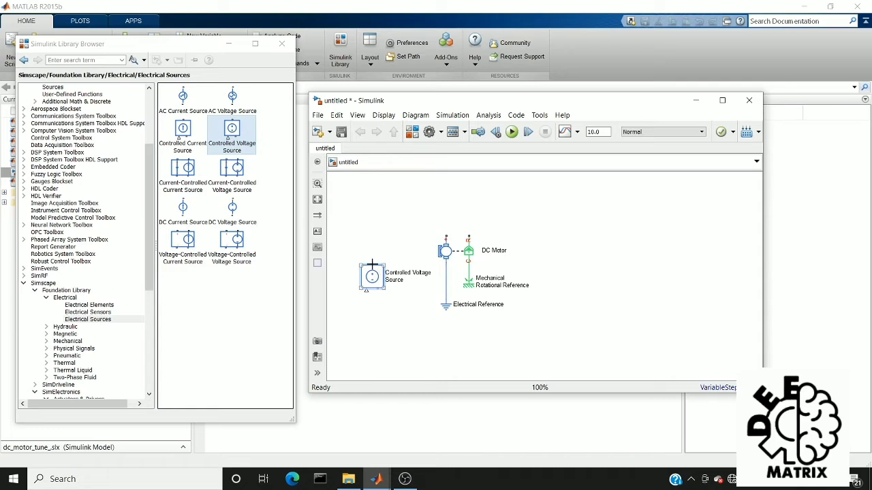
mouse_move(371, 265)
mouse_down()
mouse_move(405, 225)
mouse_move(445, 242)
mouse_up()
drag(377, 288, 448, 294)
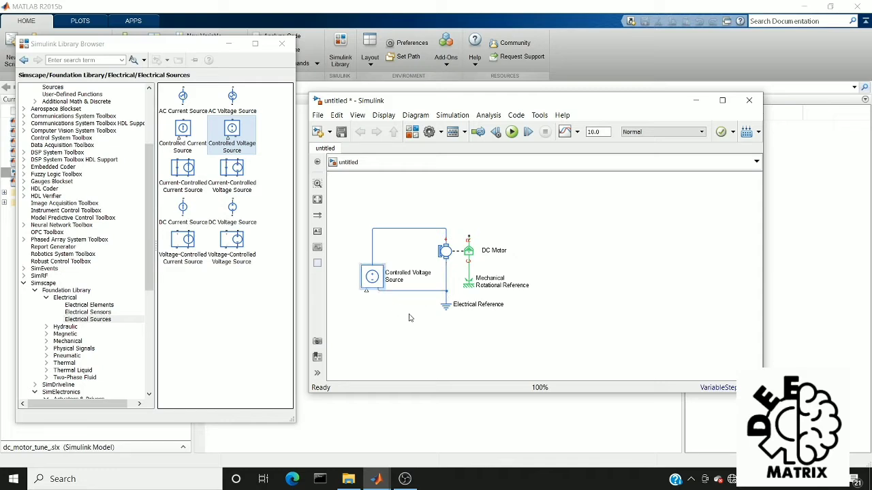
Attach an Ideal Rotational Motion Sensor to the DC Motor's R port, above and right of the motor
click(478, 250)
mouse_move(468, 235)
mouse_down()
mouse_move(470, 226)
mouse_move(527, 212)
mouse_up()
text(motion)
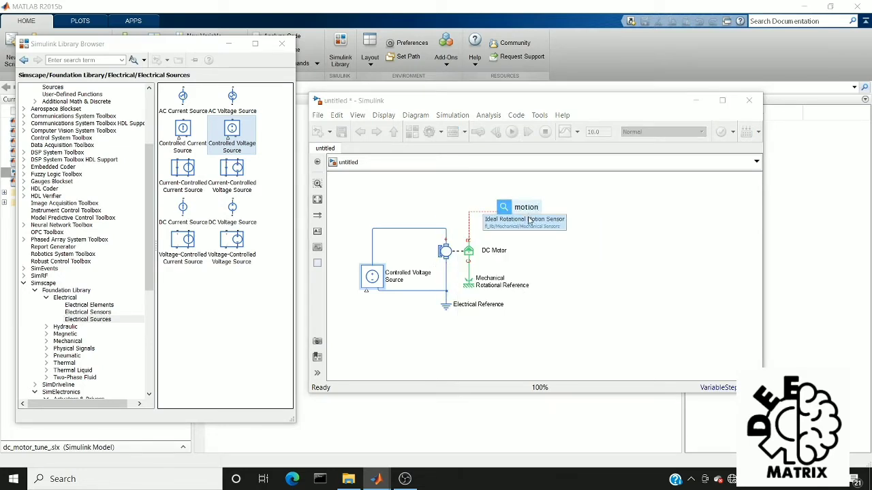
click(529, 220)
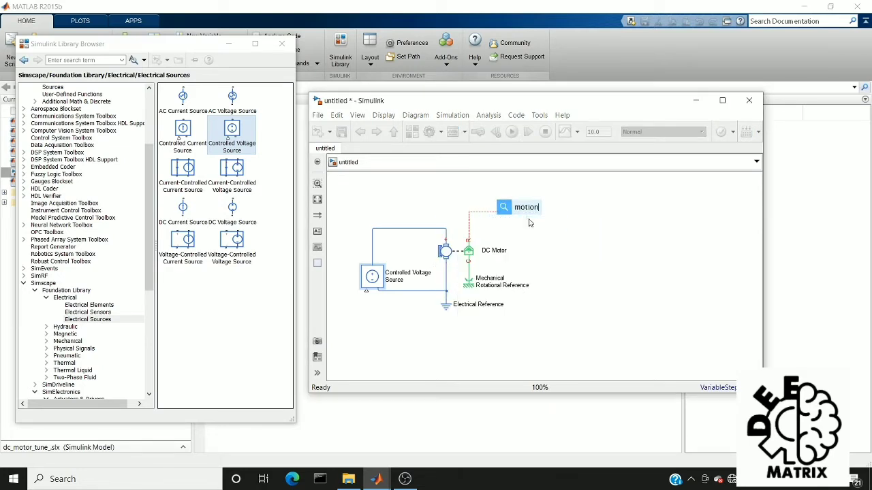
click(568, 221)
Attach a PS-Simulink Converter to the motion sensor's W output
drag(549, 212, 571, 211)
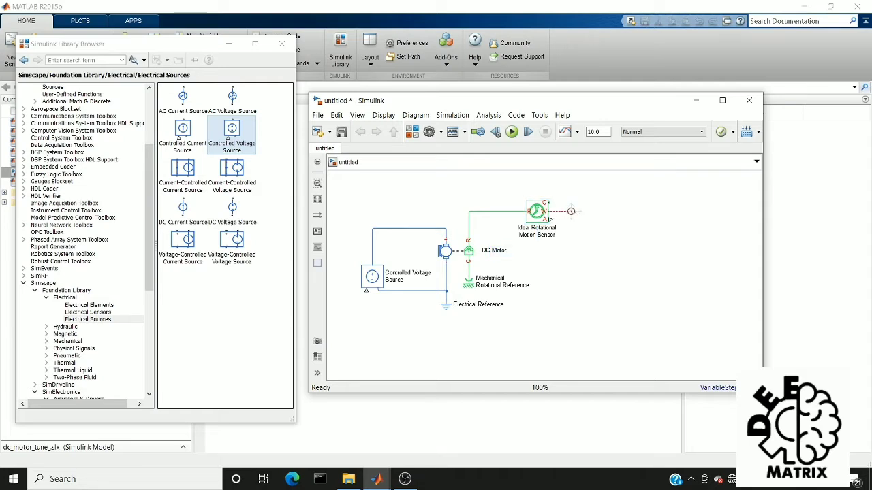
double_click(573, 215)
text(ps)
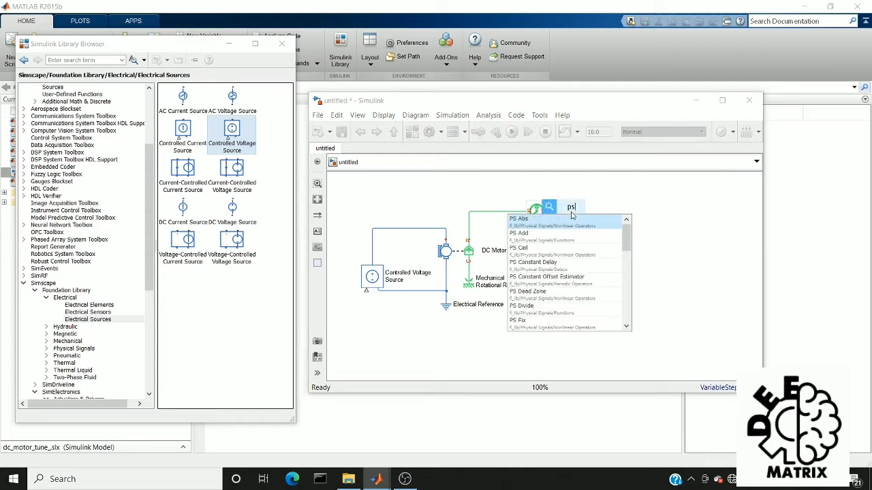
text(-simu)
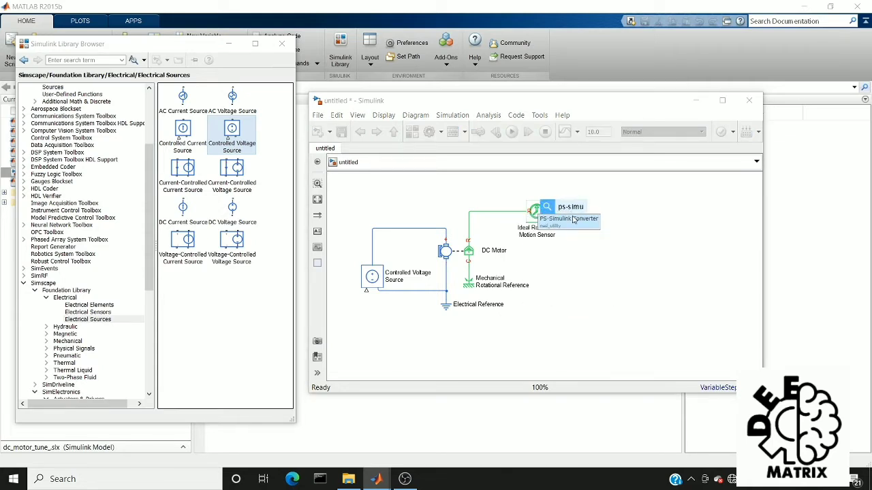
click(572, 218)
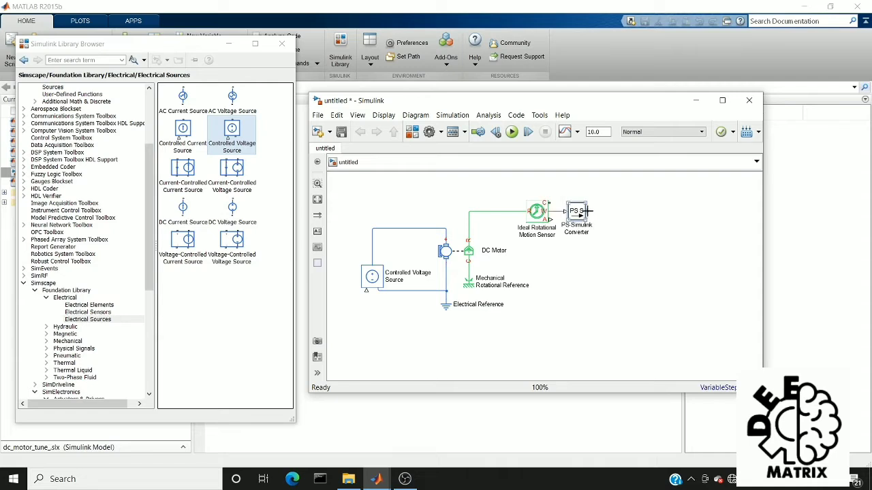
Attach a Scope from simulink/Sinks to the PS-Simulink Converter's output and space it out to the right
drag(585, 212, 615, 209)
double_click(615, 209)
text(sc)
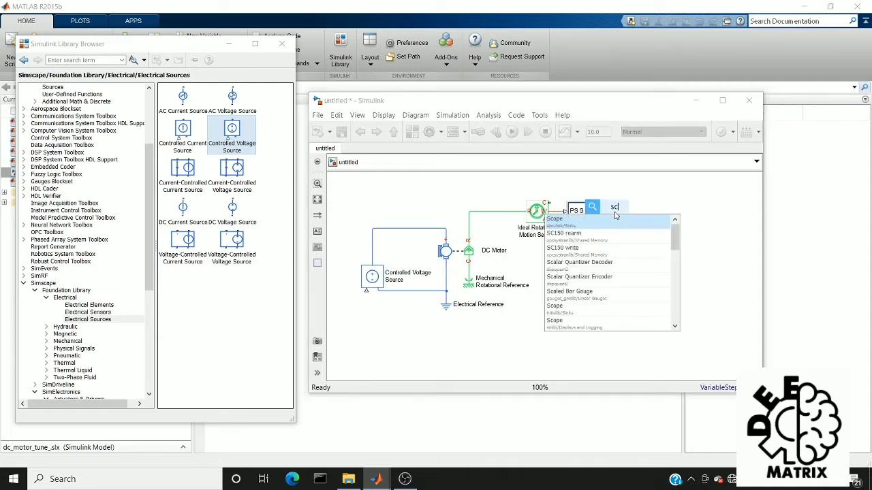
text(ope)
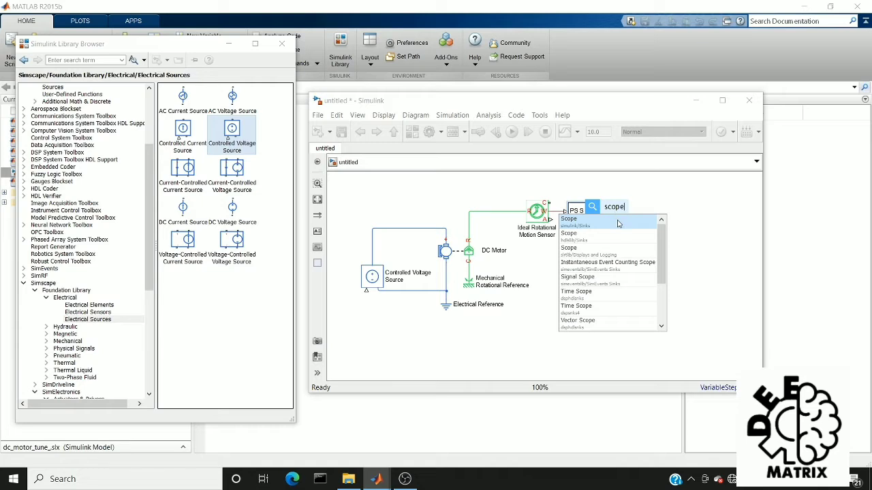
click(617, 219)
drag(640, 216, 651, 216)
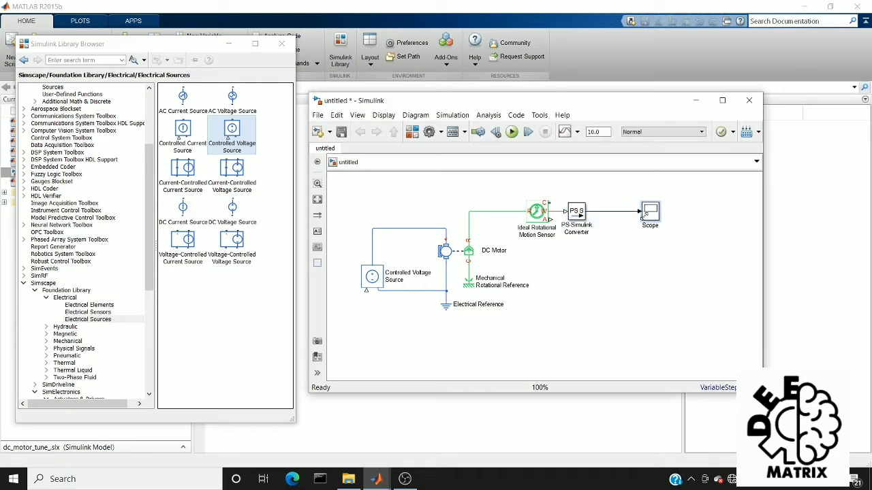
Duplicate the PS-Simulink Converter and place the copy below the original
click(555, 229)
click(576, 215)
drag(576, 216, 590, 277)
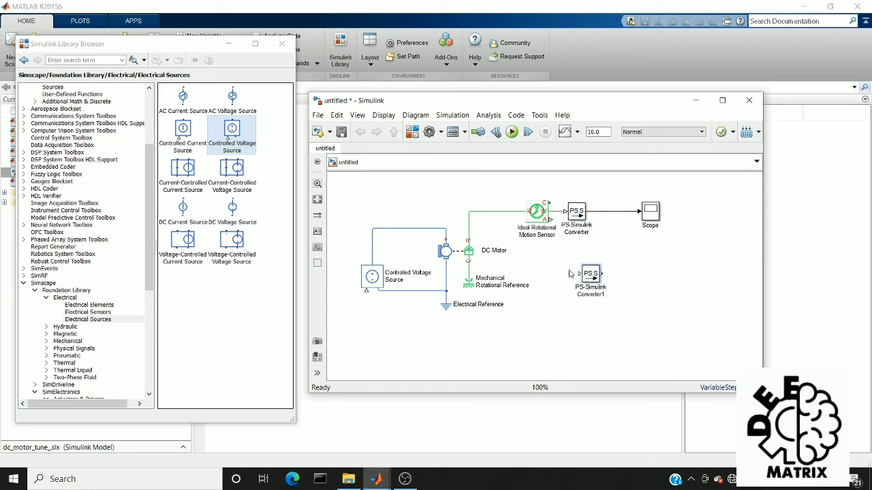
Wire the motion sensor's A output to the lower PS-Simulink Converter and attach a second Scope to that converter's output
click(549, 220)
drag(550, 219, 636, 275)
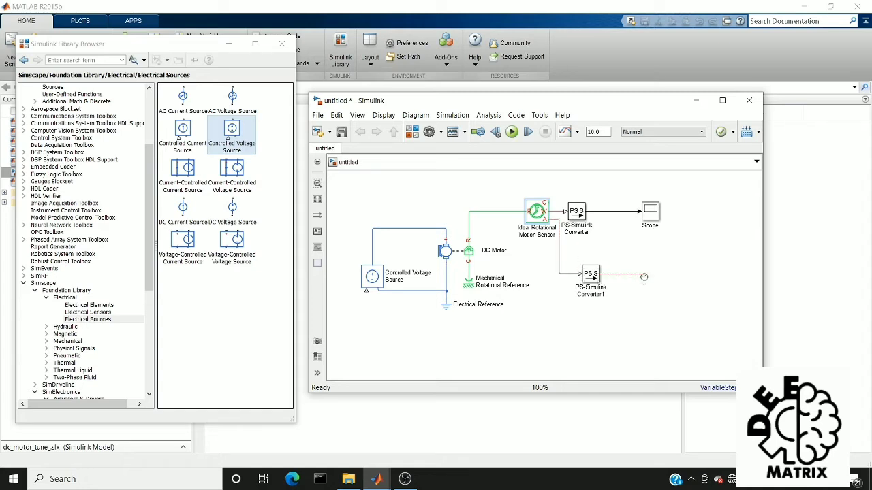
text(scope)
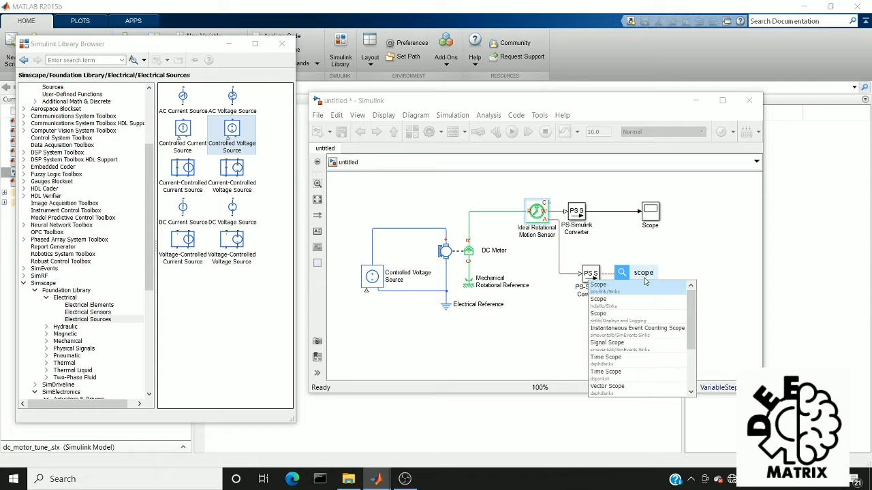
click(647, 288)
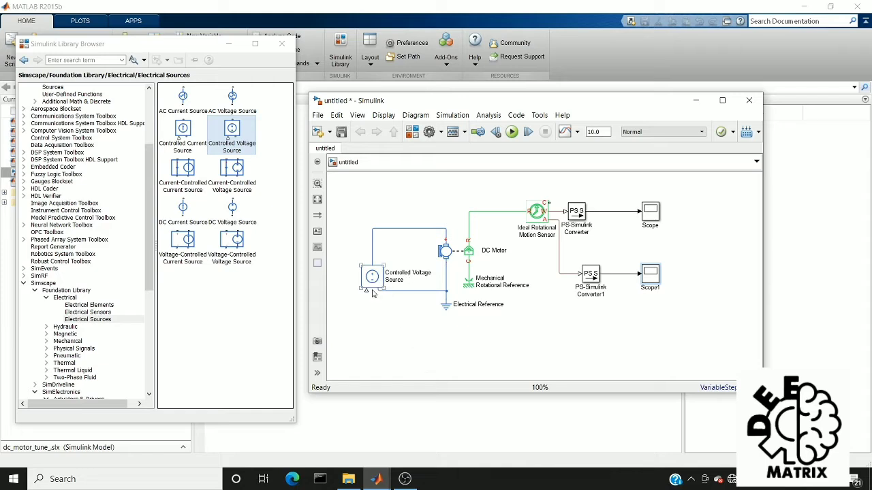
Attach a Simulink-PS Converter to the Controlled Voltage Source's signal input, place it below the source, and reroute its line beneath the Electrical Reference
drag(367, 290, 355, 310)
double_click(355, 309)
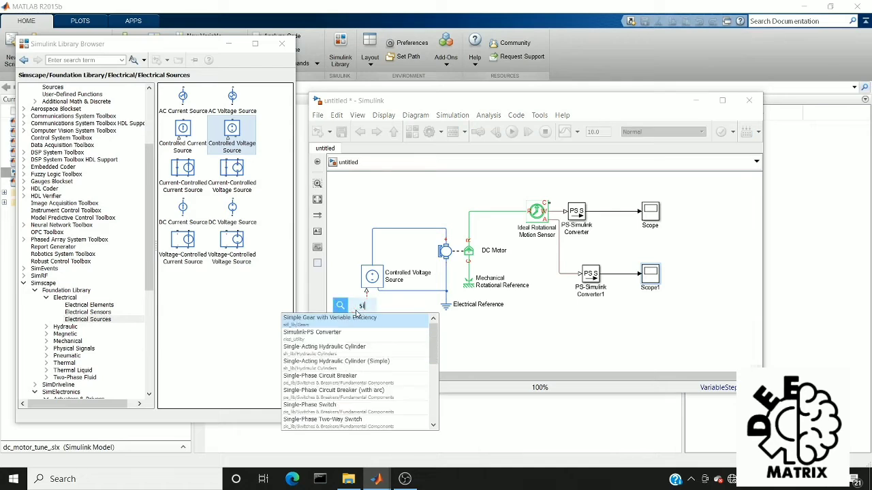
text(simulink)
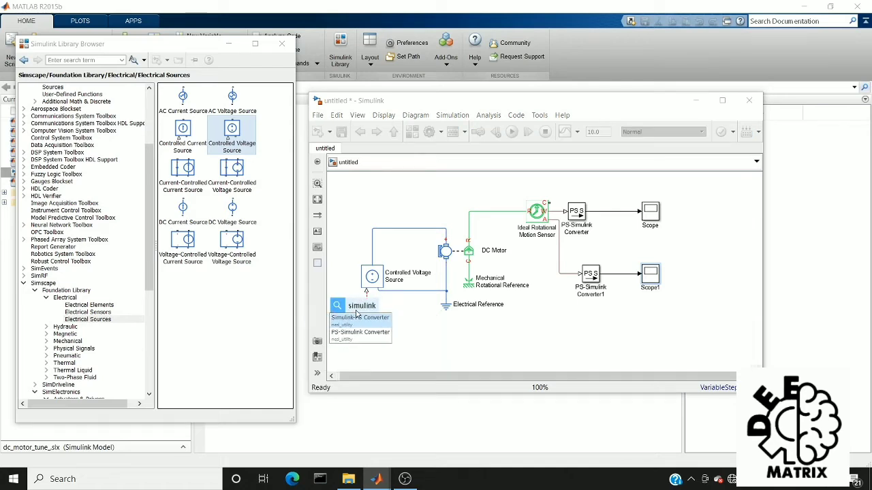
click(365, 318)
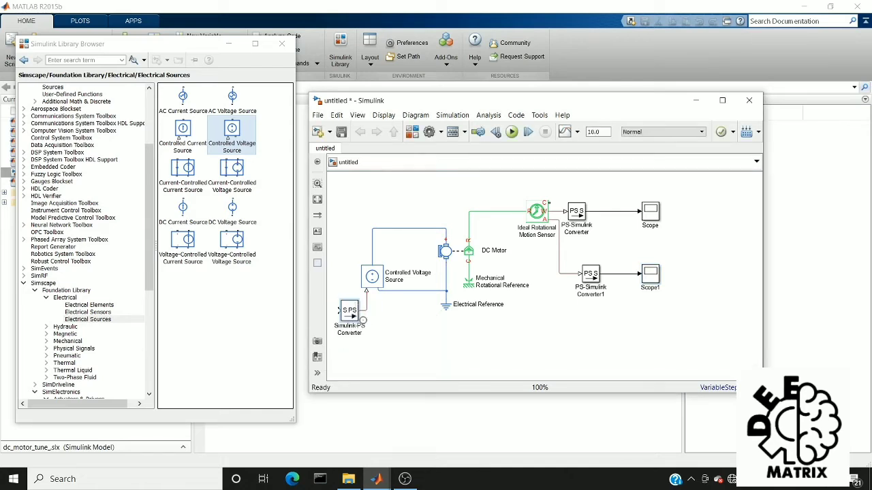
drag(349, 315, 383, 336)
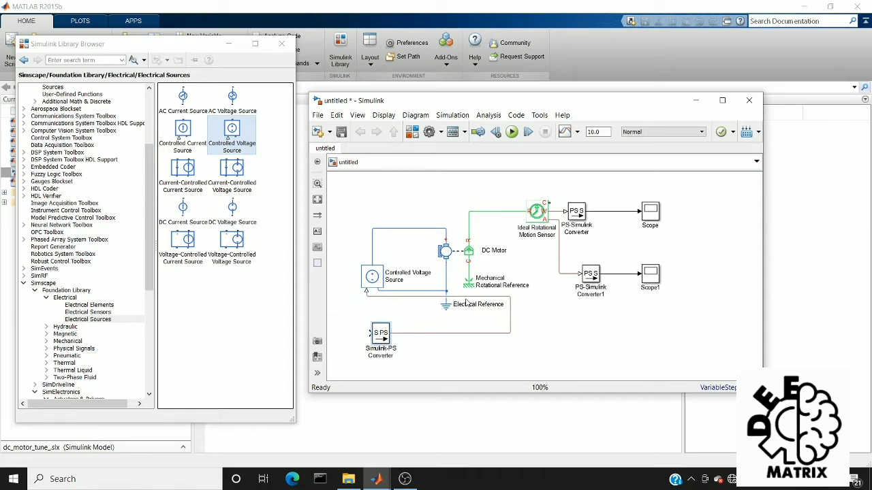
drag(466, 300, 467, 314)
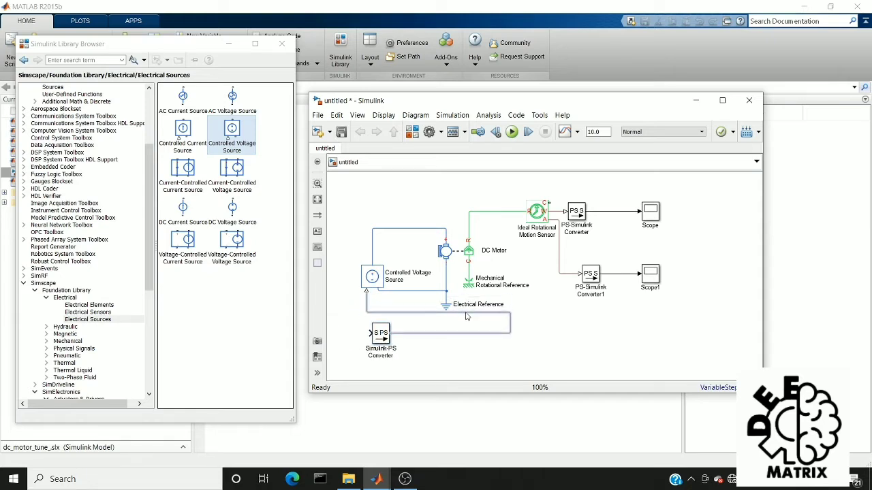
Attach a Step block with a step time of 1 to the Simulink-PS Converter's input
click(371, 333)
double_click(346, 334)
text(step)
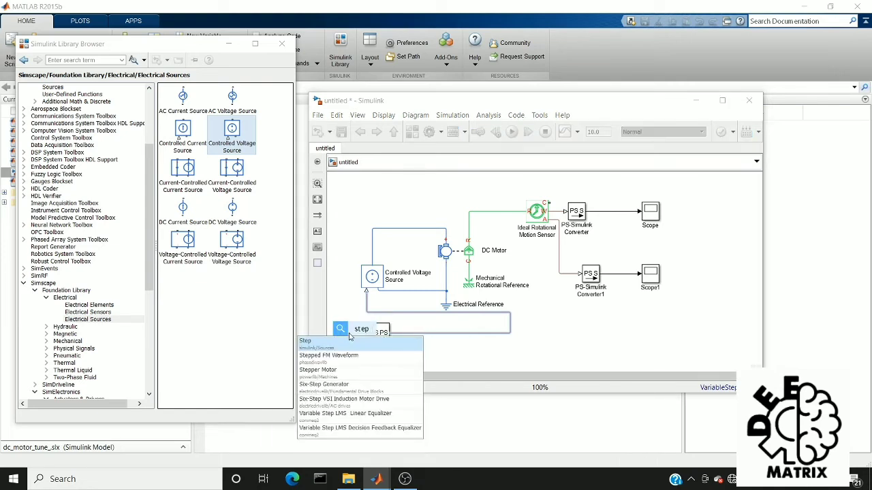
click(353, 344)
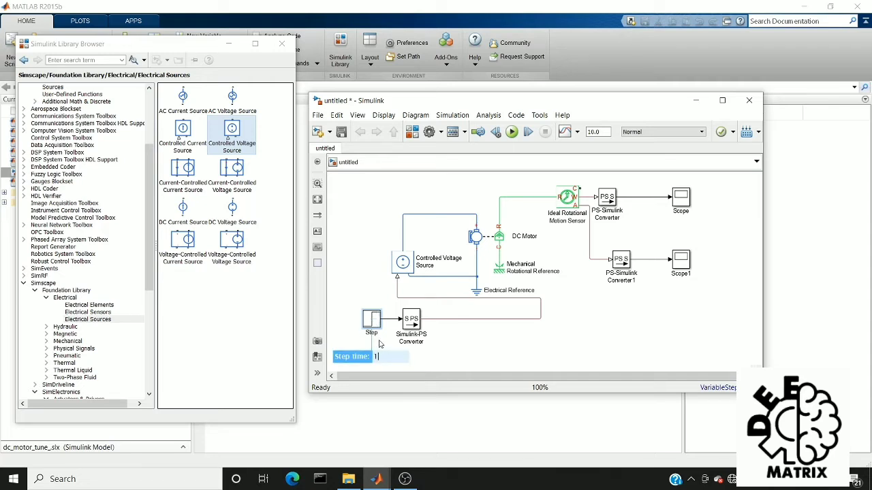
key(Return)
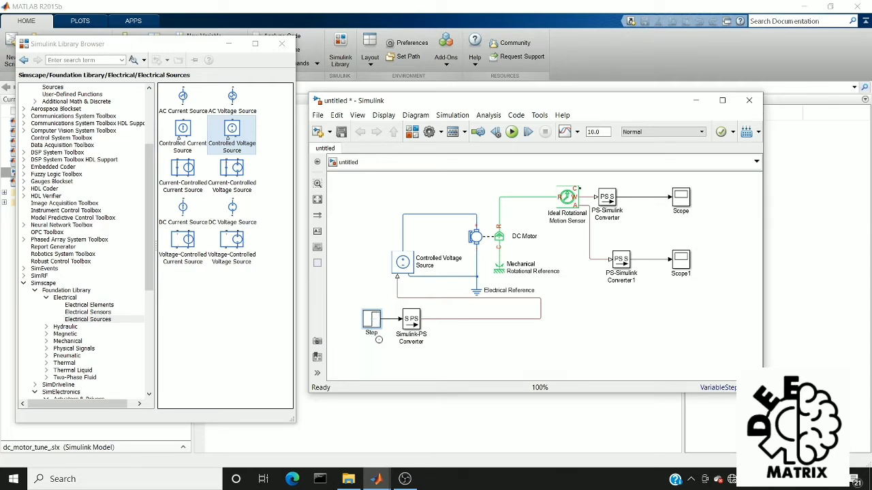
click(406, 271)
click(485, 248)
double_click(363, 235)
text(curren)
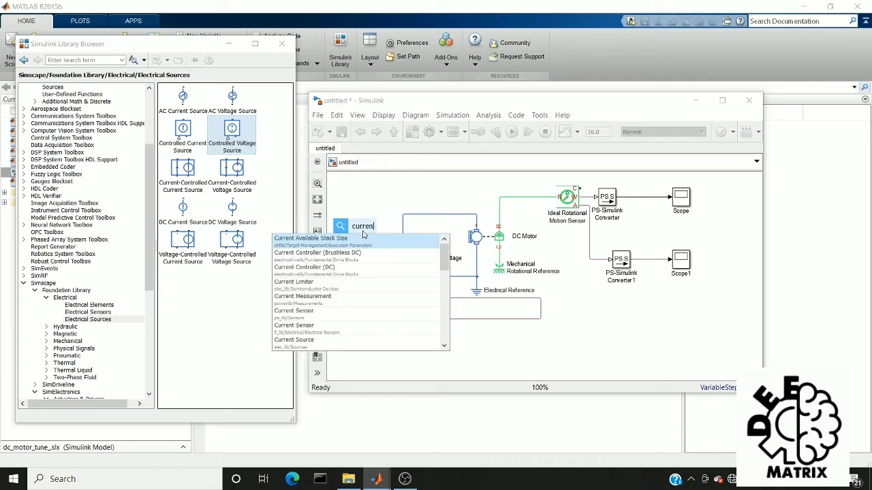
text(t sensor)
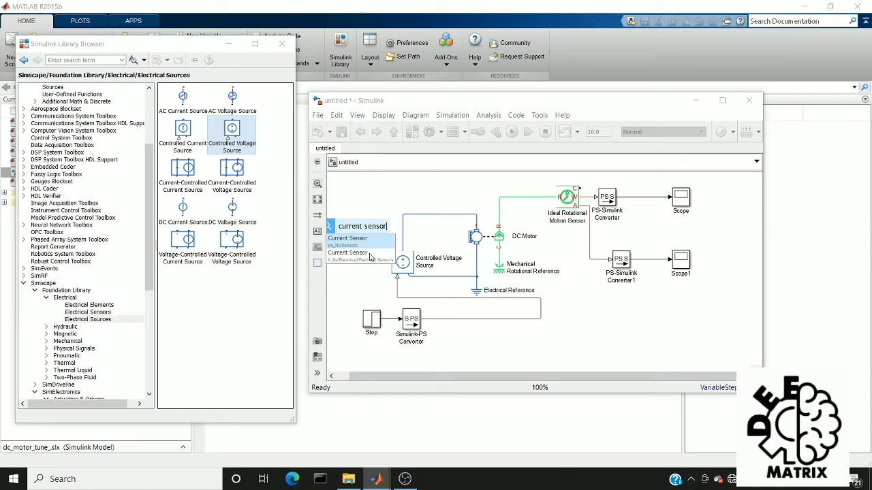
click(370, 246)
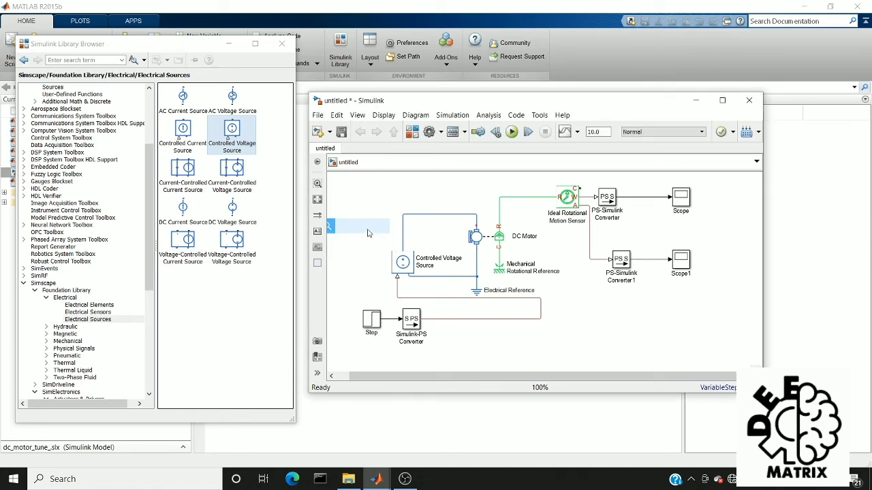
key(Delete)
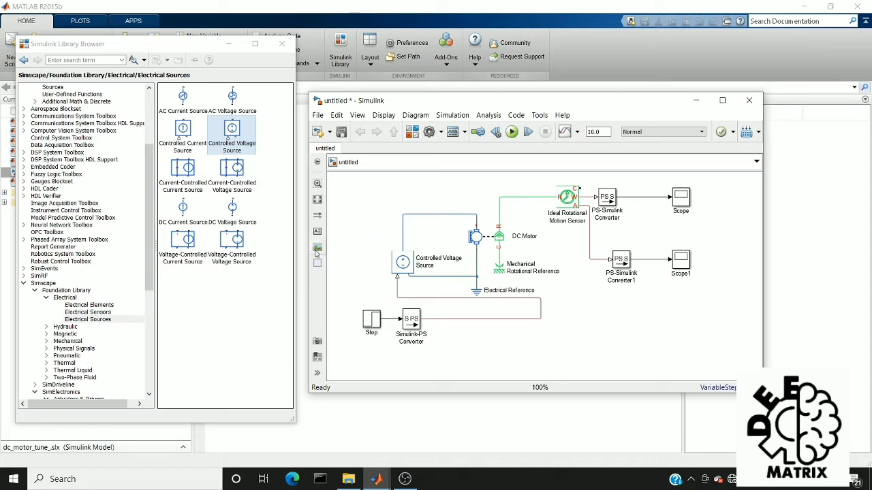
Search the Simscape Electrical Sensors library for the Current Sensor and place one on the upper line between the Controlled Voltage Source and DC Motor
click(107, 313)
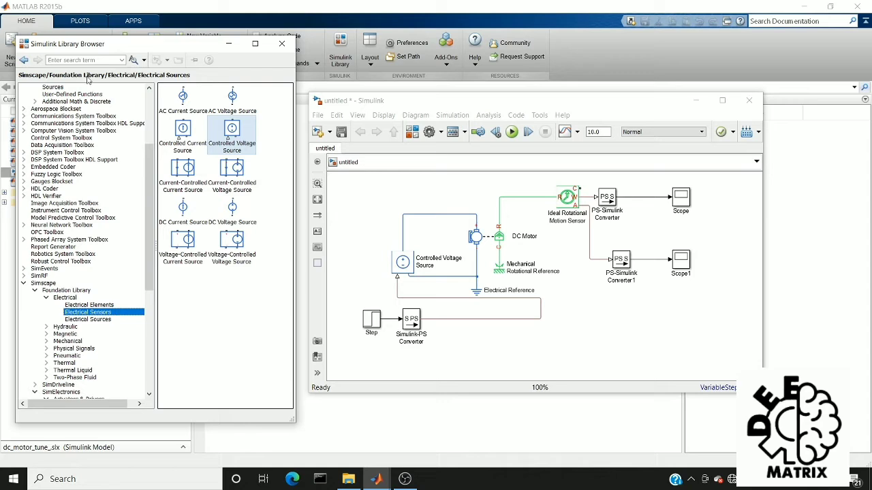
click(83, 59)
text(current)
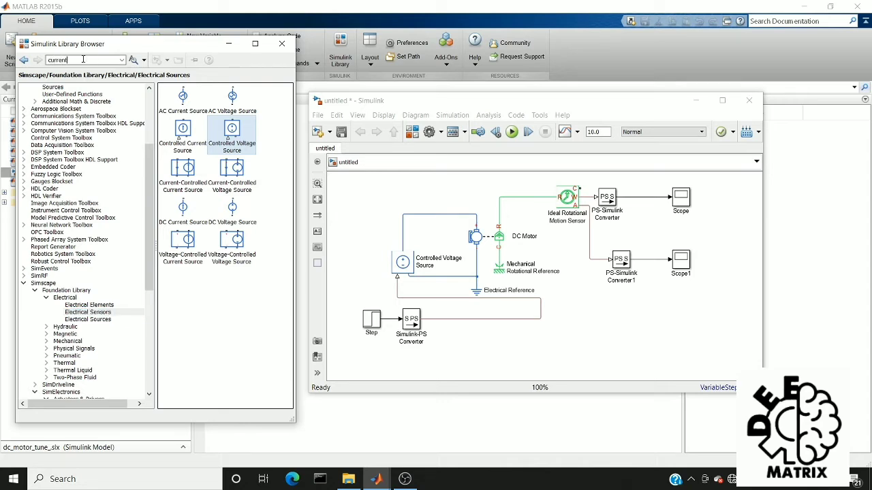
text( sens)
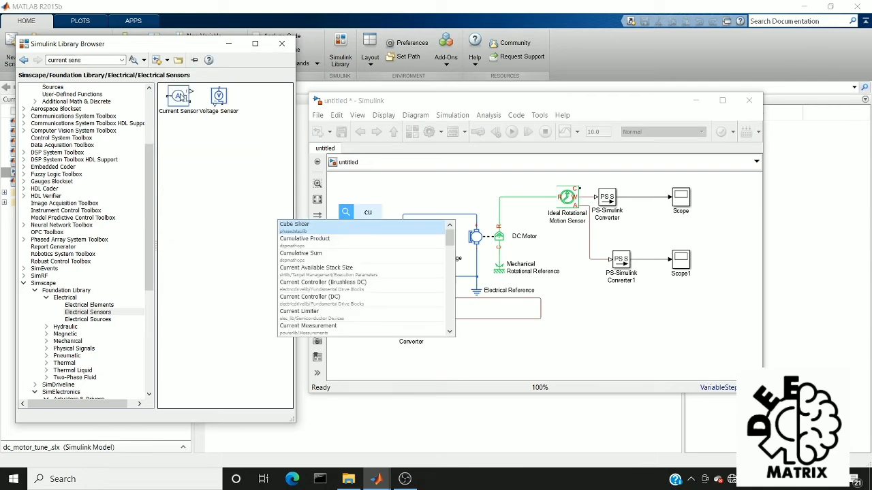
drag(181, 96, 435, 219)
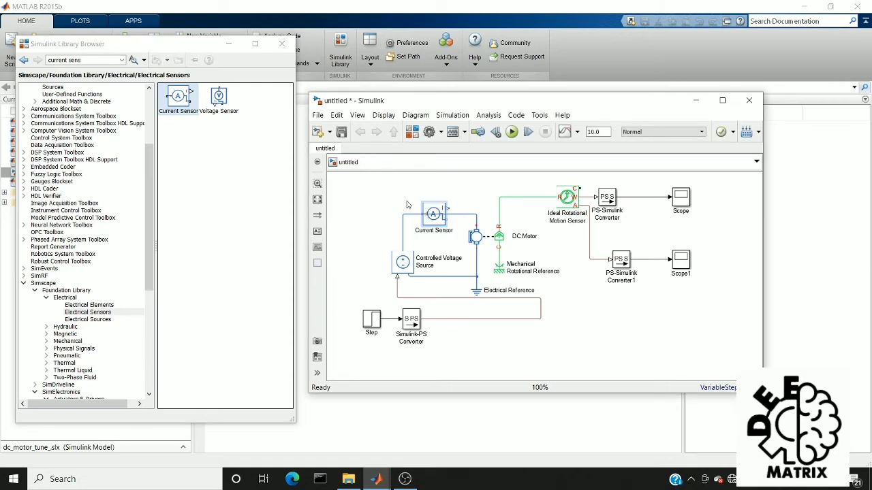
Replace the direct source-to-motor line with connections that run in series through the Current Sensor
click(456, 218)
click(402, 251)
drag(402, 251, 423, 216)
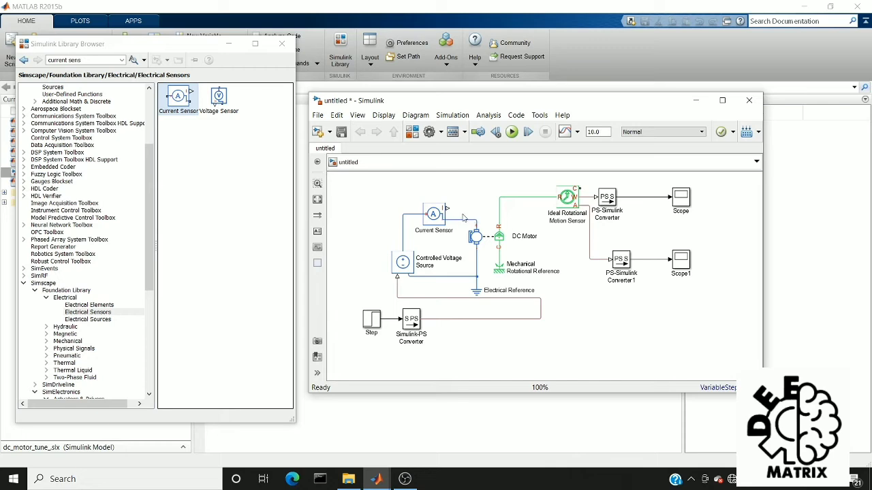
Attach a PS-Simulink Converter to the Current Sensor's I output, above and beside the sensor
drag(449, 208, 460, 193)
double_click(461, 193)
text(ps-)
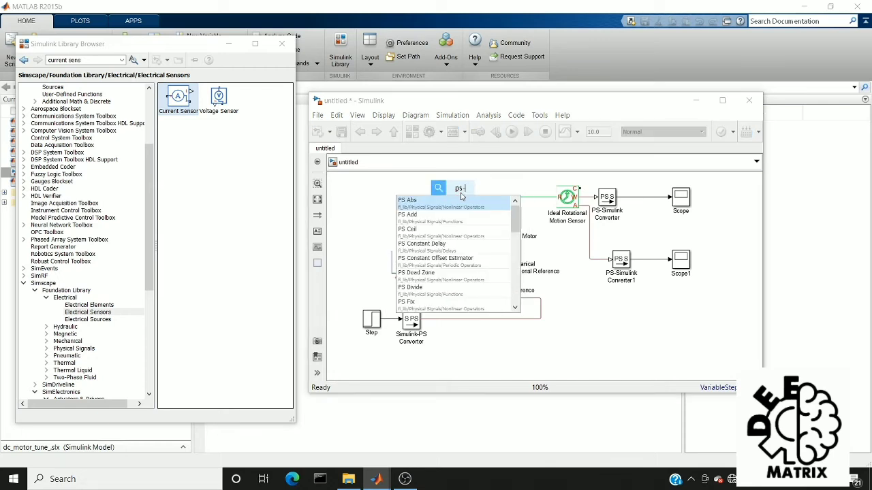
text(sim)
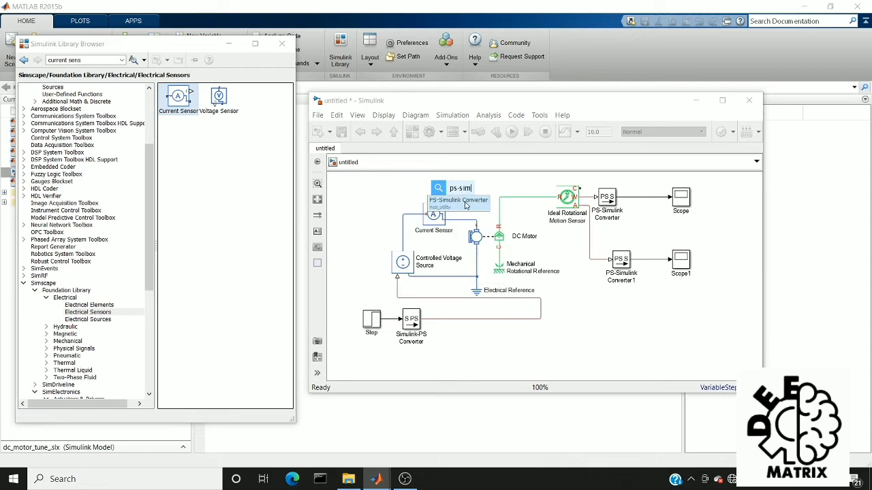
click(466, 204)
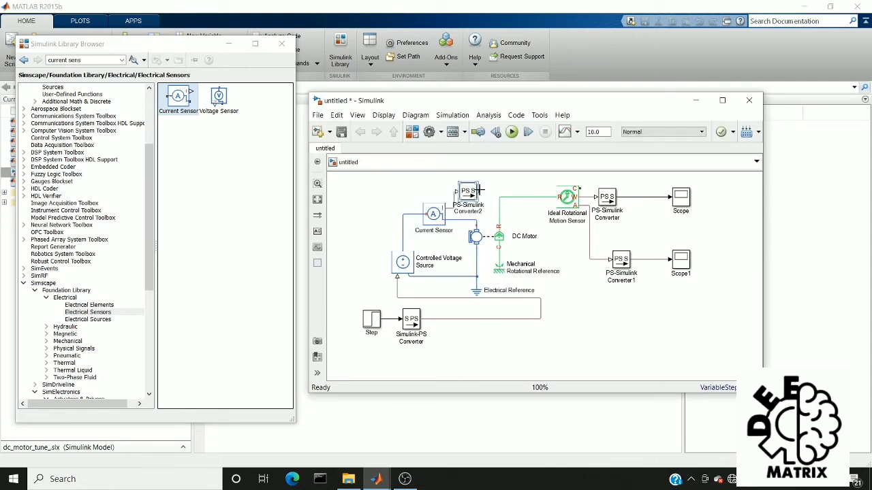
Attach a Scope to the current converter's output and shift it slightly up, clear of the motor's rotor line
drag(479, 191, 505, 187)
double_click(506, 188)
text(scope)
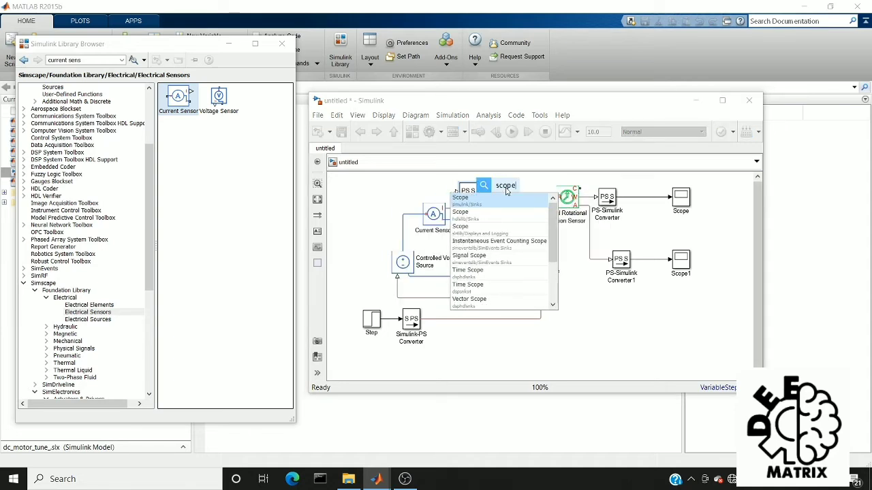
key(Return)
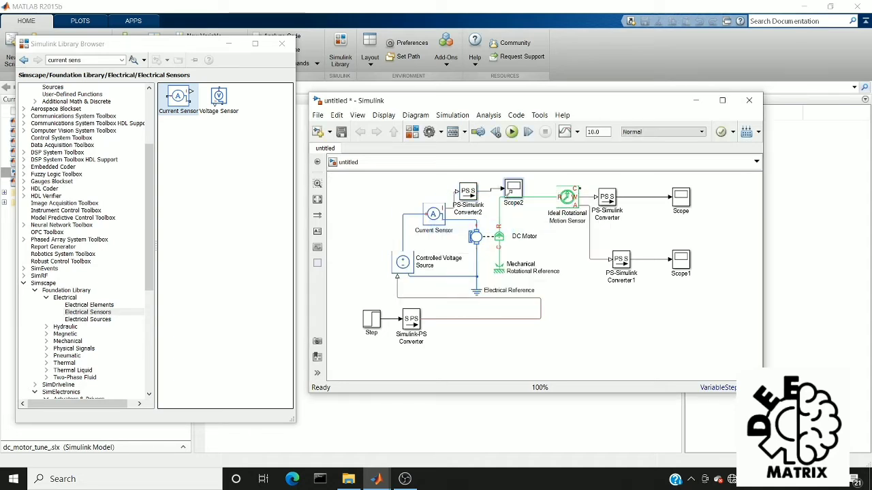
drag(507, 193, 513, 187)
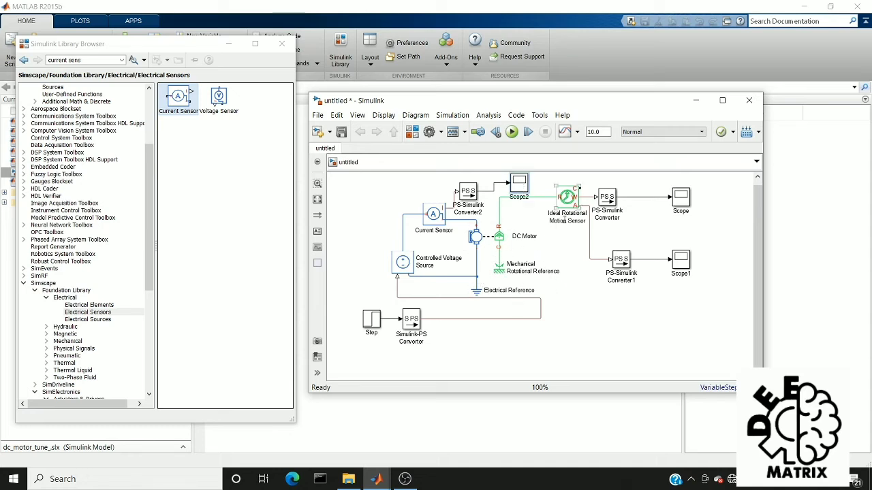
Connect the motion sensor's C port to the Mechanical Rotational Reference line and branch a Solver Configuration block from it, placed below the motor circuit
drag(577, 188, 499, 255)
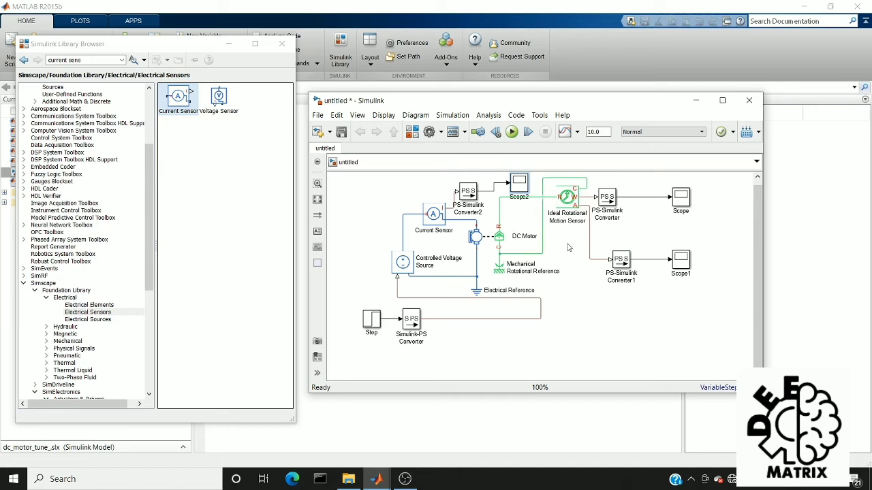
drag(544, 243, 582, 299)
text(solver)
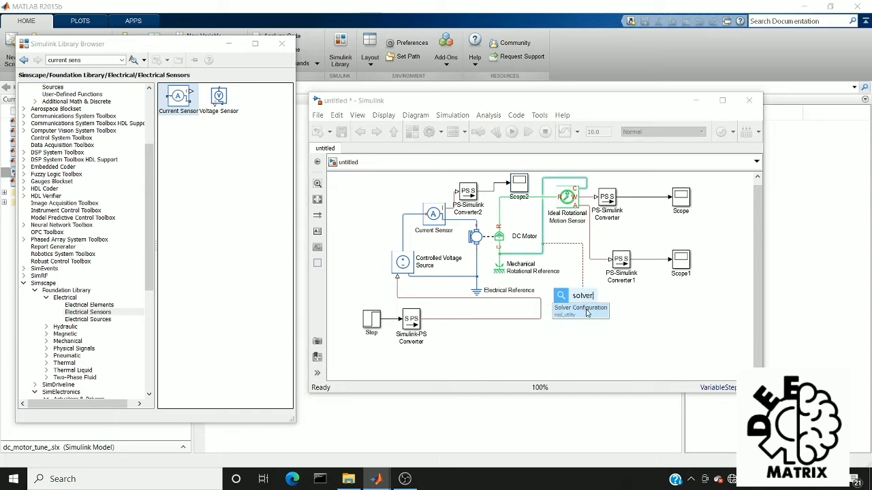
click(584, 309)
drag(574, 303, 560, 309)
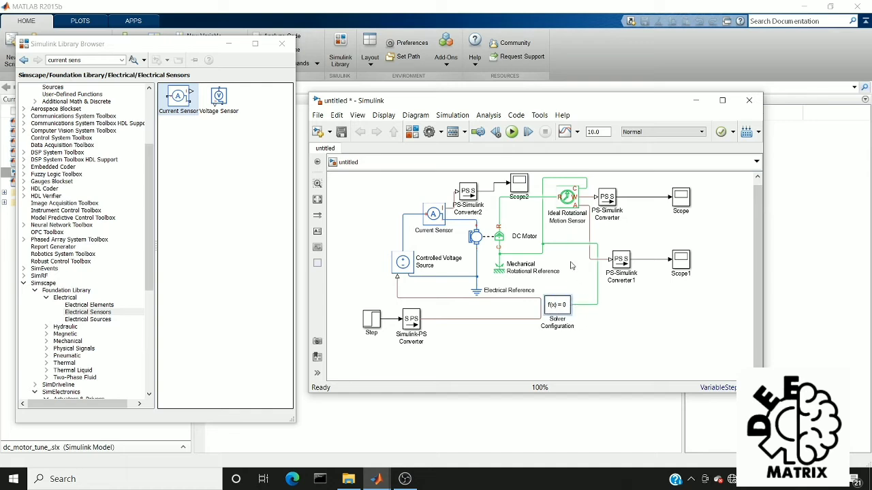
Run the simulation and open the Scope on the motion sensor's W output, moving its plot window clear of the model
click(513, 137)
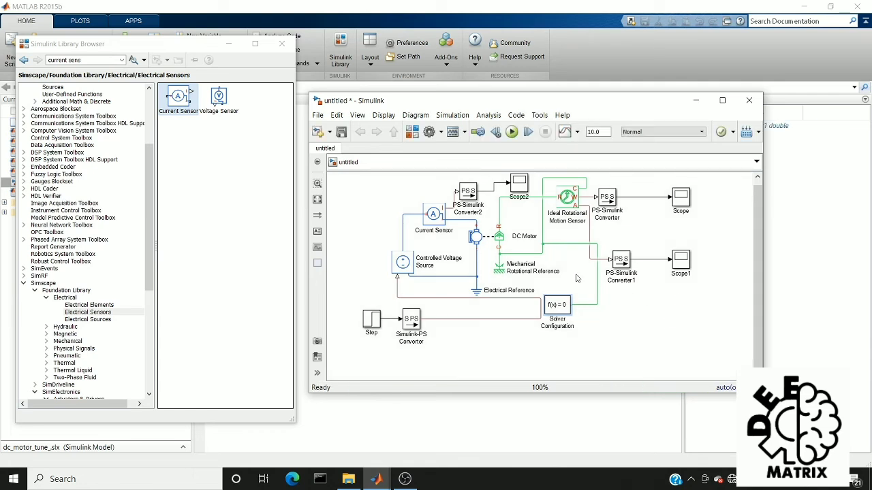
double_click(682, 201)
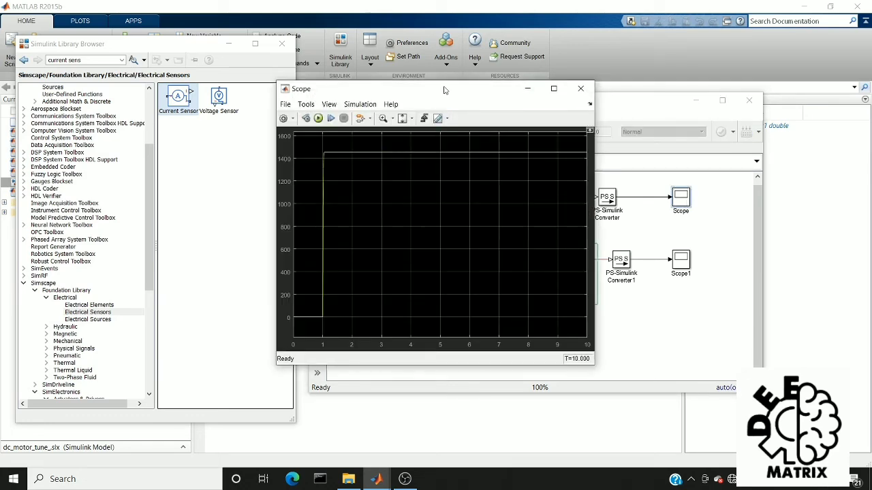
drag(444, 89, 286, 97)
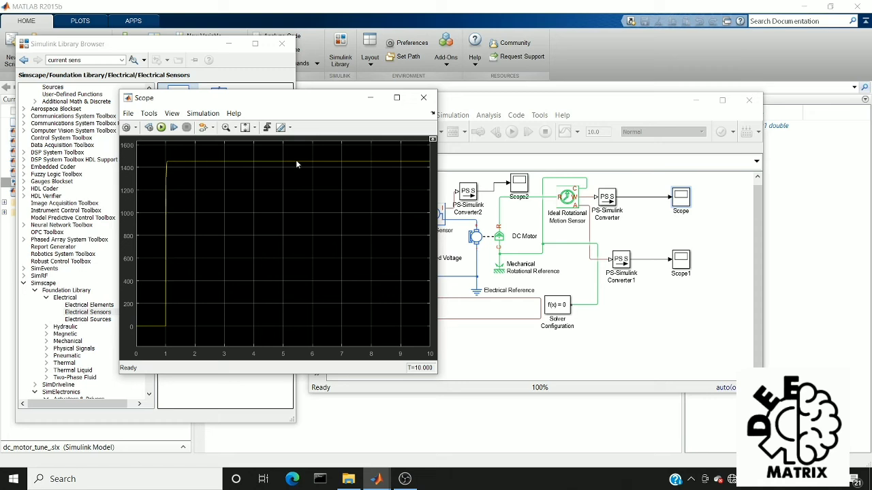
drag(322, 99, 238, 99)
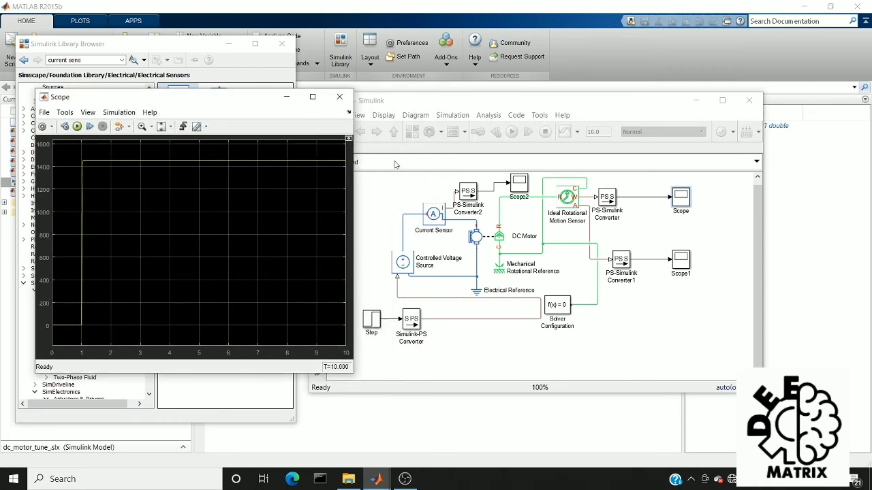
Open Scope1 and Scope2 to examine the motor's angle and current responses, moving both plot windows clear of the model
click(679, 261)
double_click(679, 261)
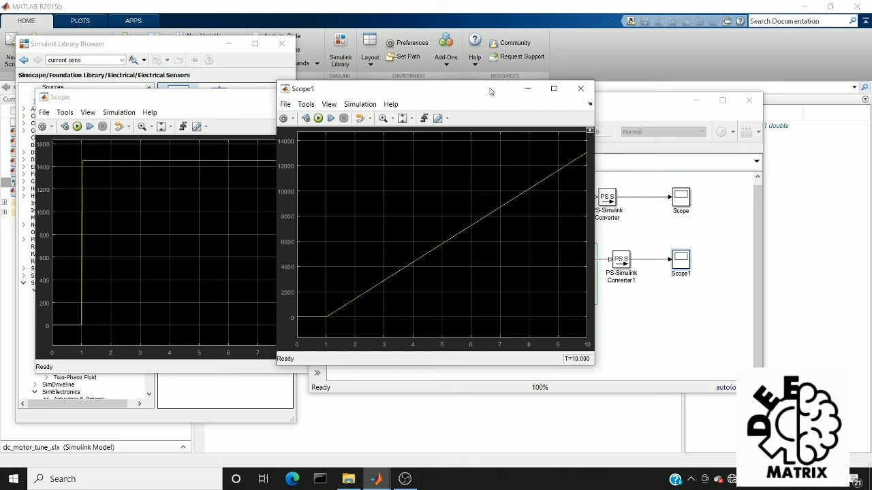
drag(490, 91, 256, 158)
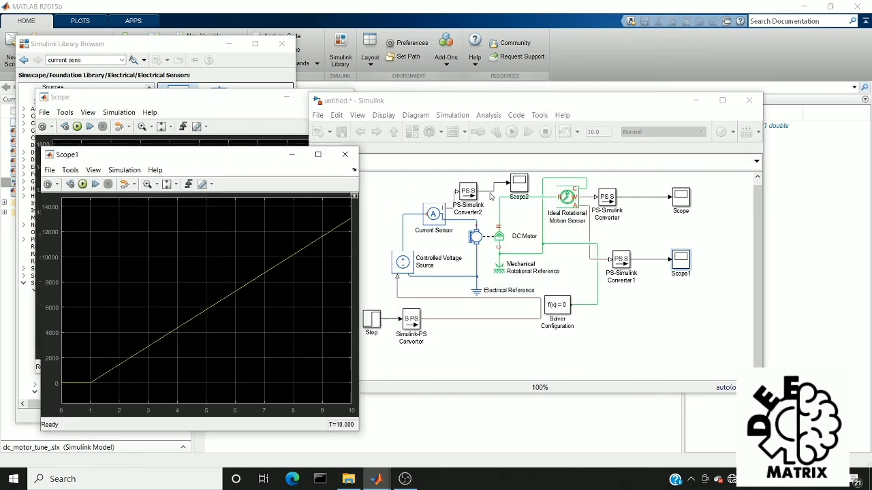
click(516, 189)
double_click(516, 190)
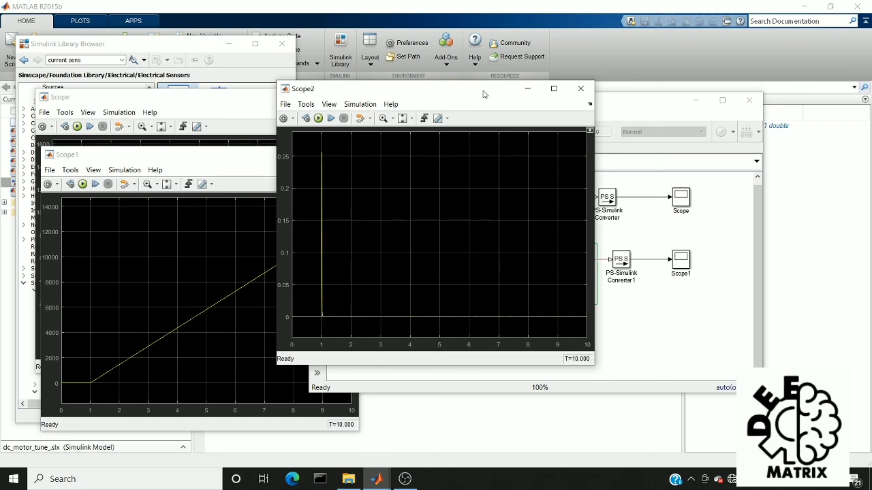
drag(482, 94, 213, 145)
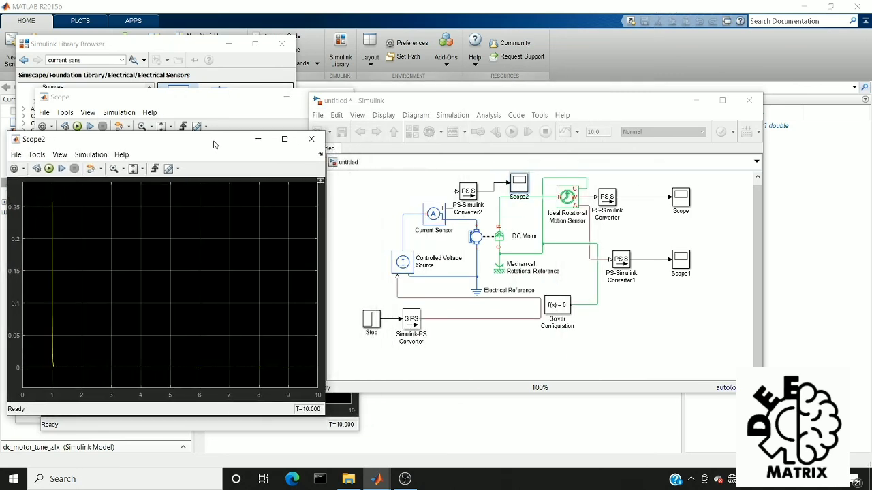